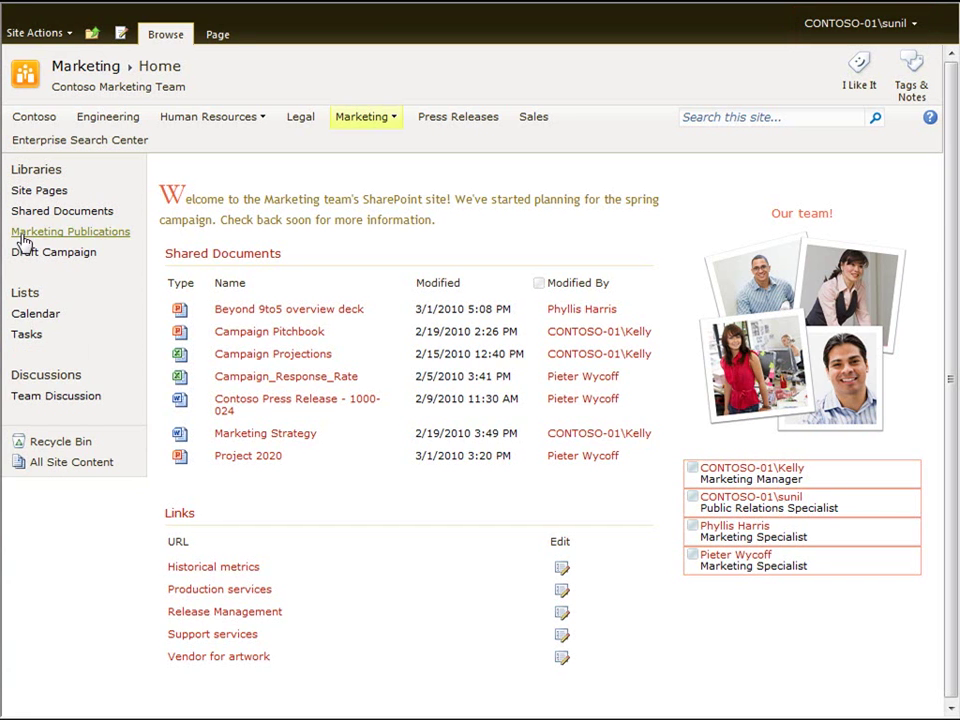
Step: Open the Marketing Publications library from the Quick Launch Libraries list
{"action": "left_click", "coordinate": [126, 243]}
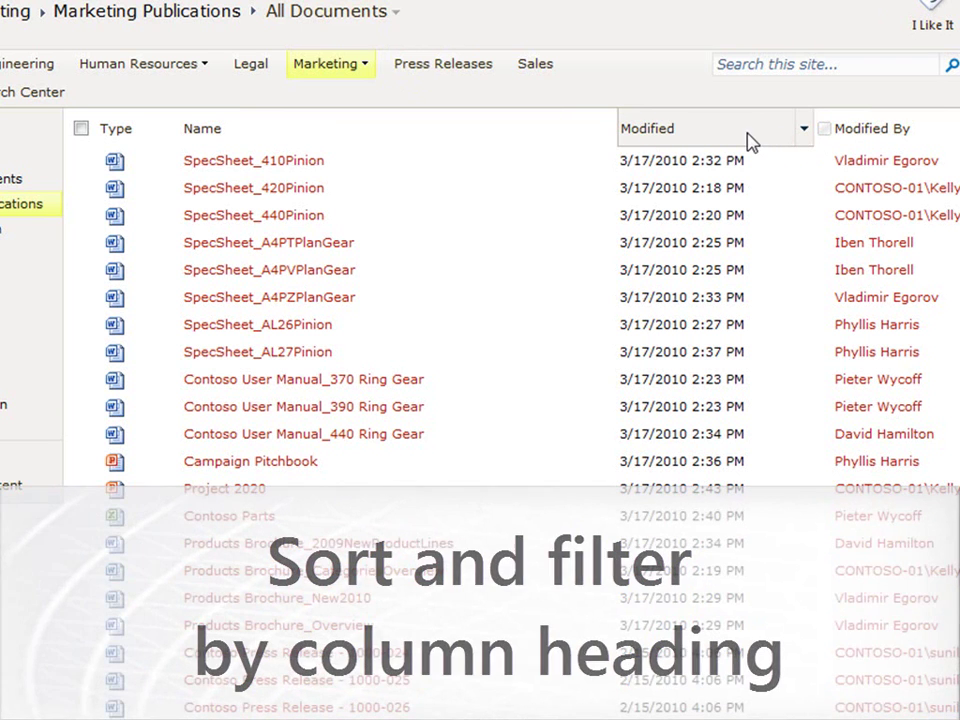
Step: Sort the documents by Name ascending, then by Name descending
{"action": "left_click", "coordinate": [607, 131]}
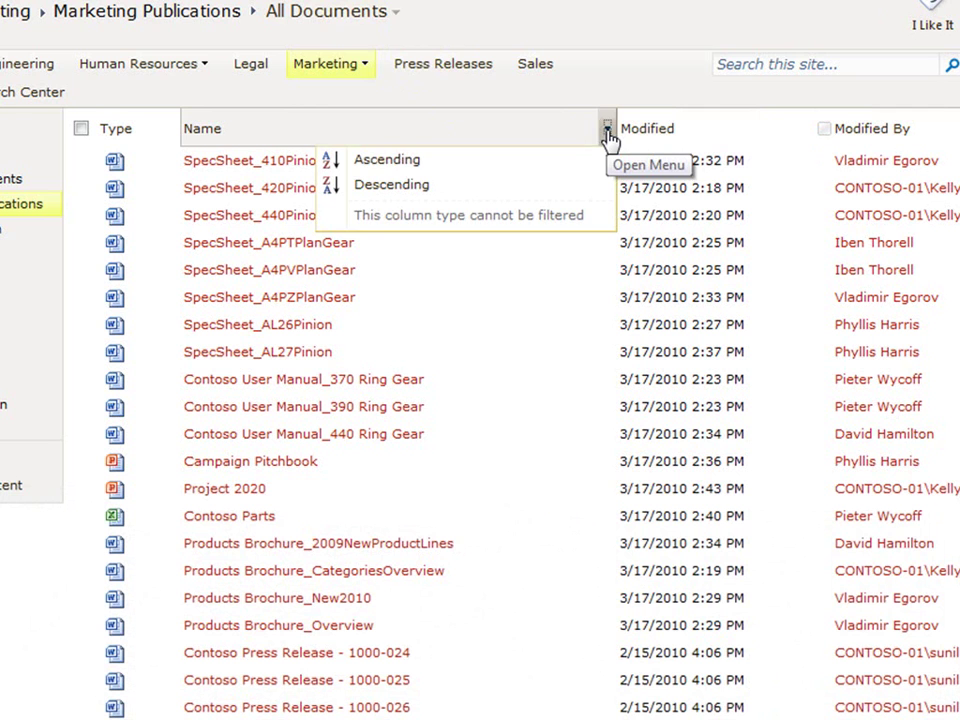
{"action": "left_click", "coordinate": [557, 164]}
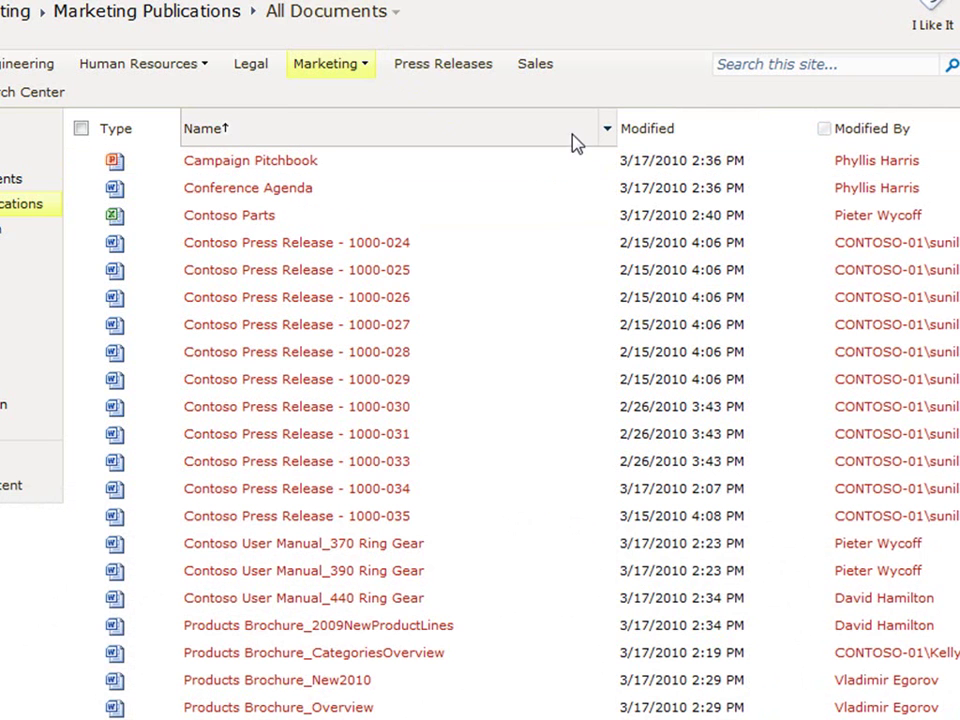
{"action": "left_click", "coordinate": [606, 131]}
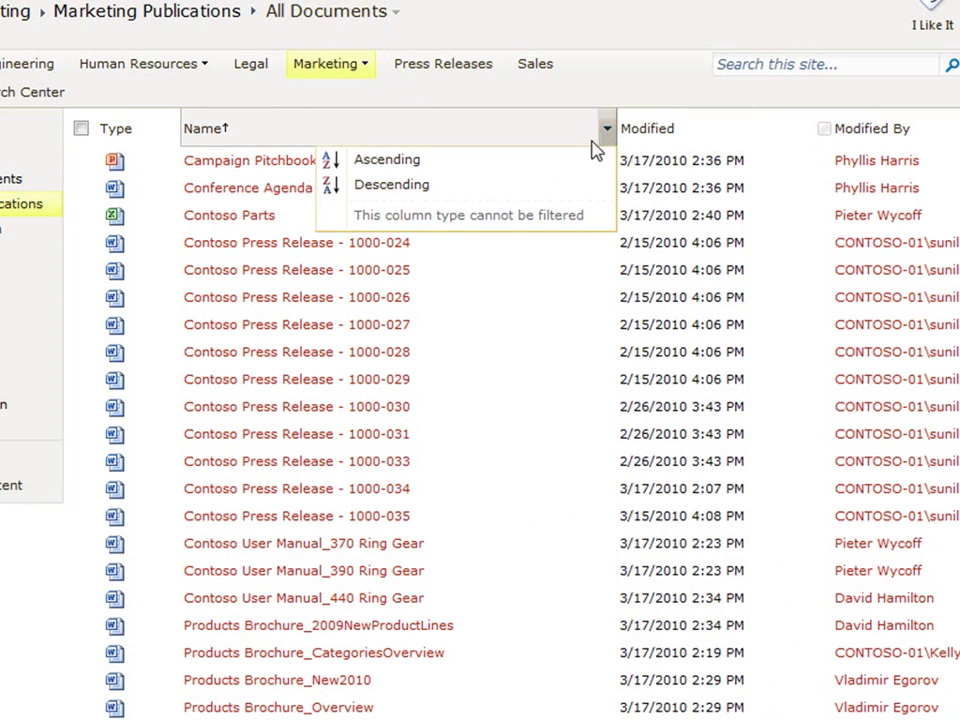
{"action": "left_click", "coordinate": [536, 187]}
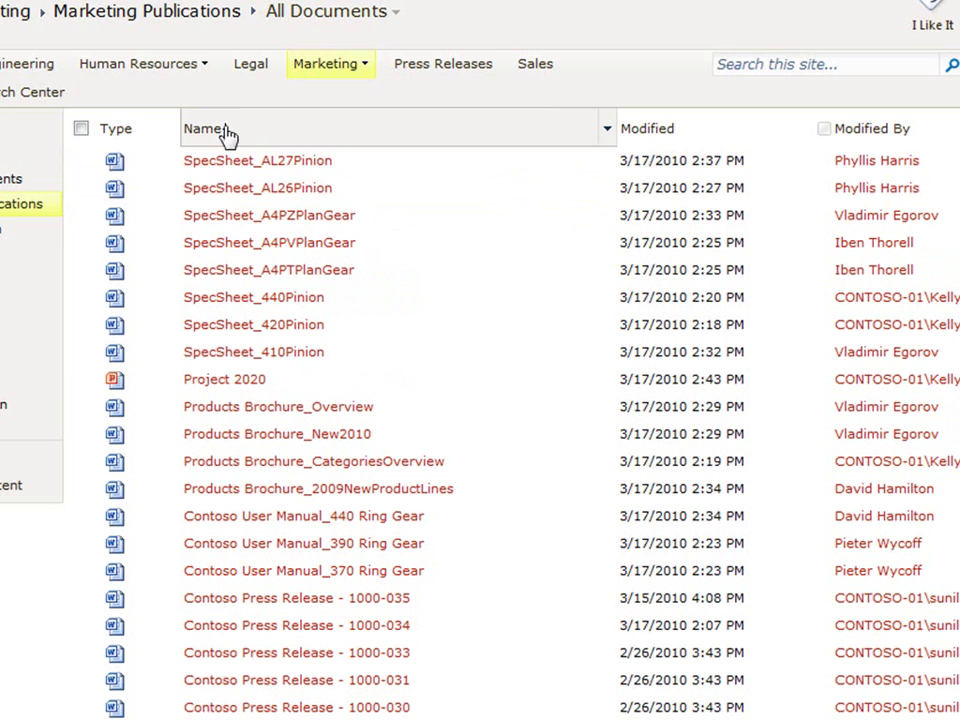
Step: Filter the Type column to pptx, then clear the Type filter
{"action": "left_click", "coordinate": [171, 130]}
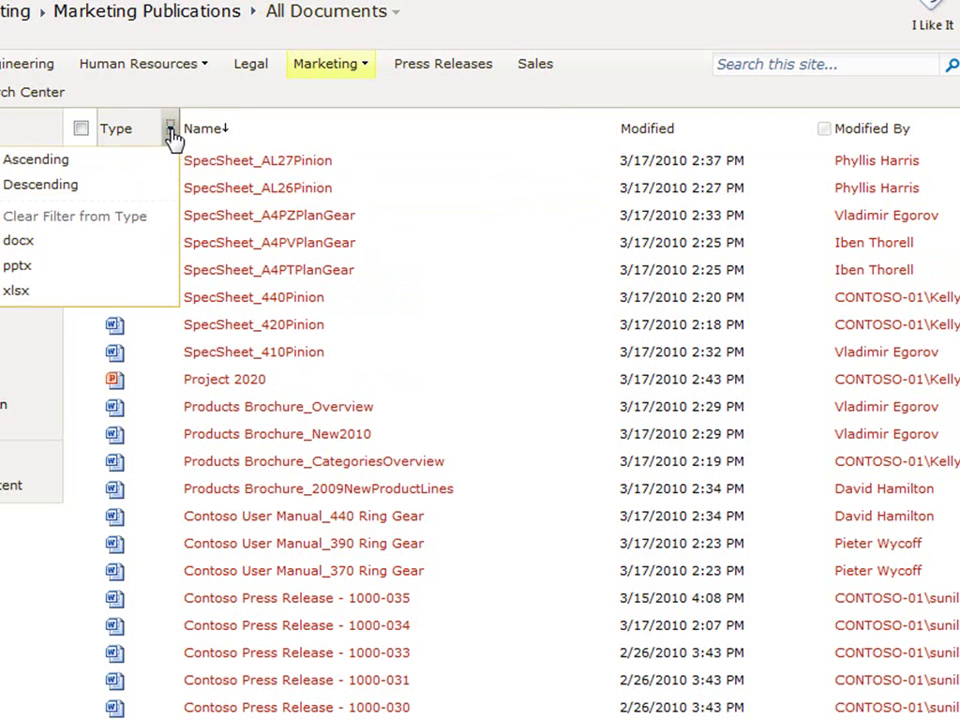
{"action": "left_click", "coordinate": [145, 270]}
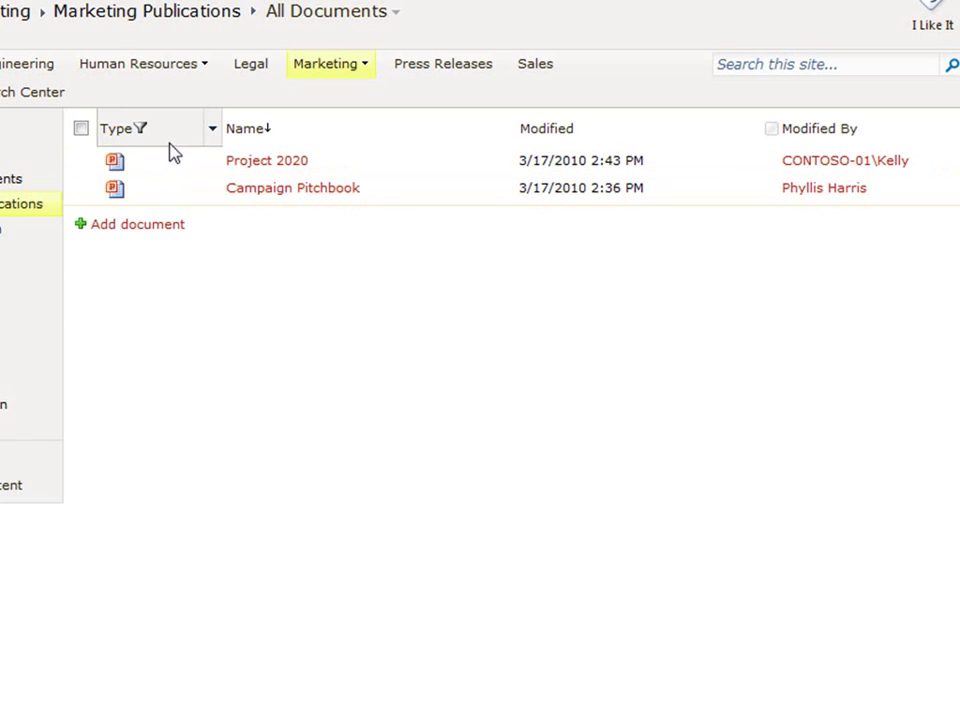
{"action": "left_click", "coordinate": [211, 132]}
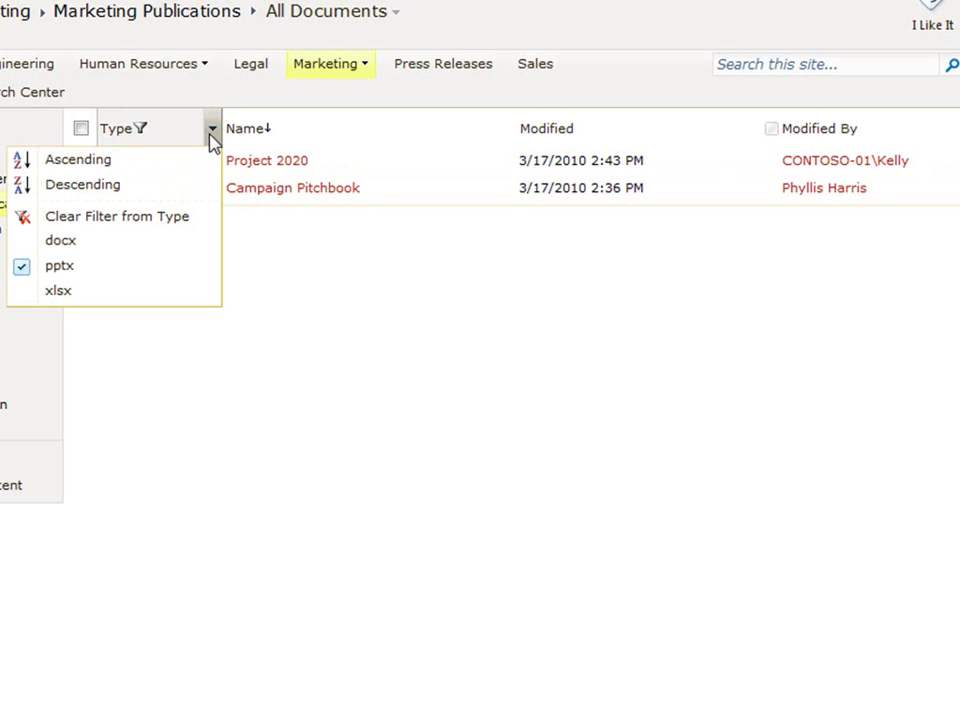
{"action": "left_click", "coordinate": [195, 218]}
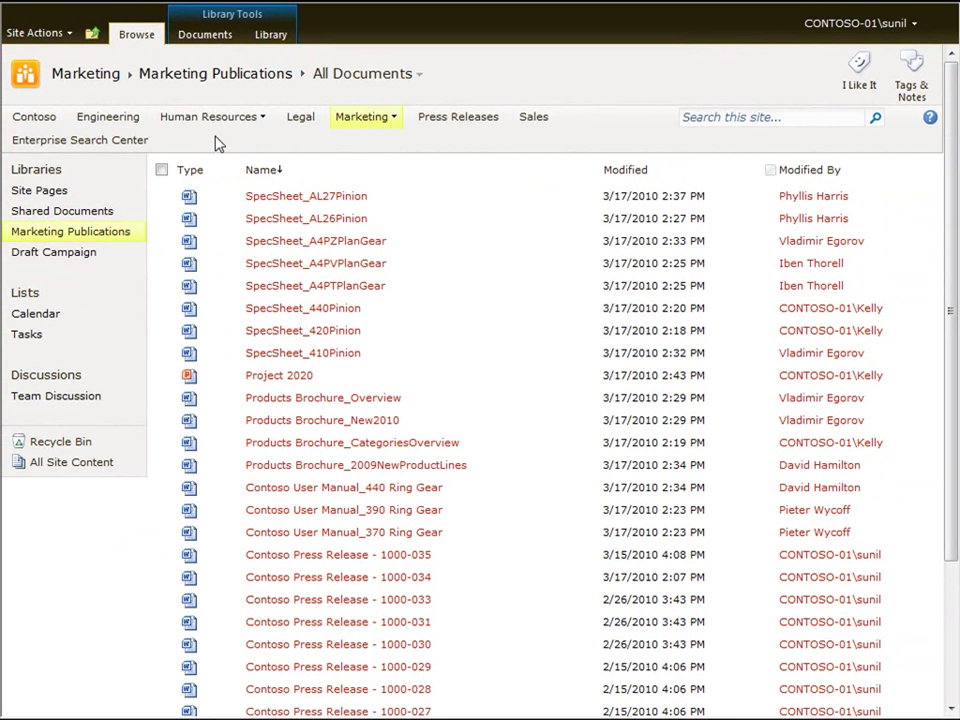
Step: Go back to the Marketing site home and reopen the Marketing Publications library
{"action": "left_click", "coordinate": [106, 80]}
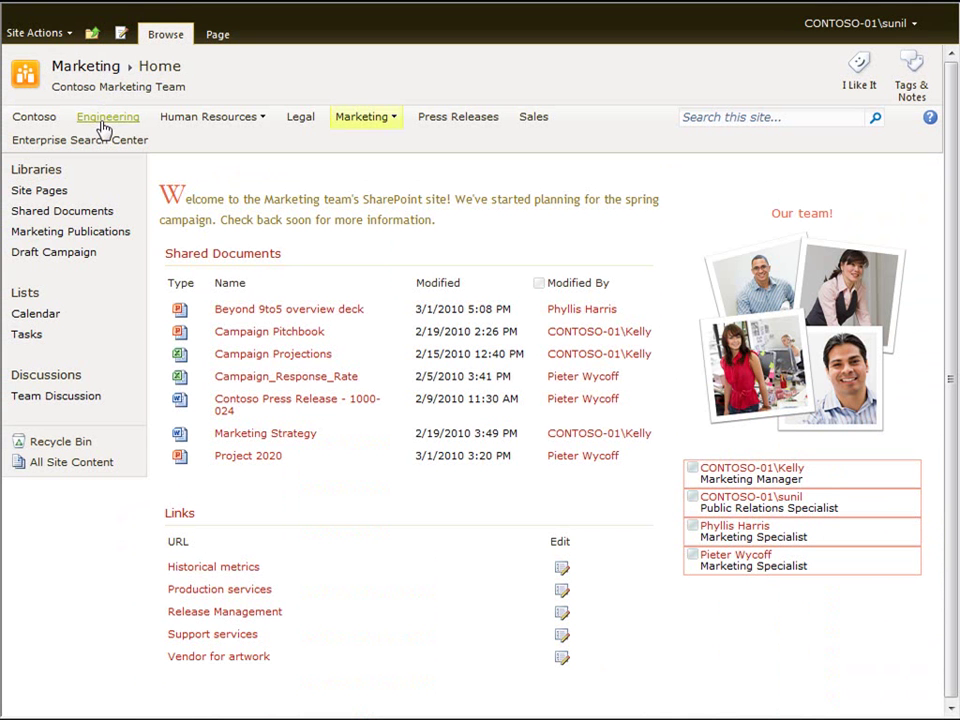
{"action": "left_click", "coordinate": [110, 231]}
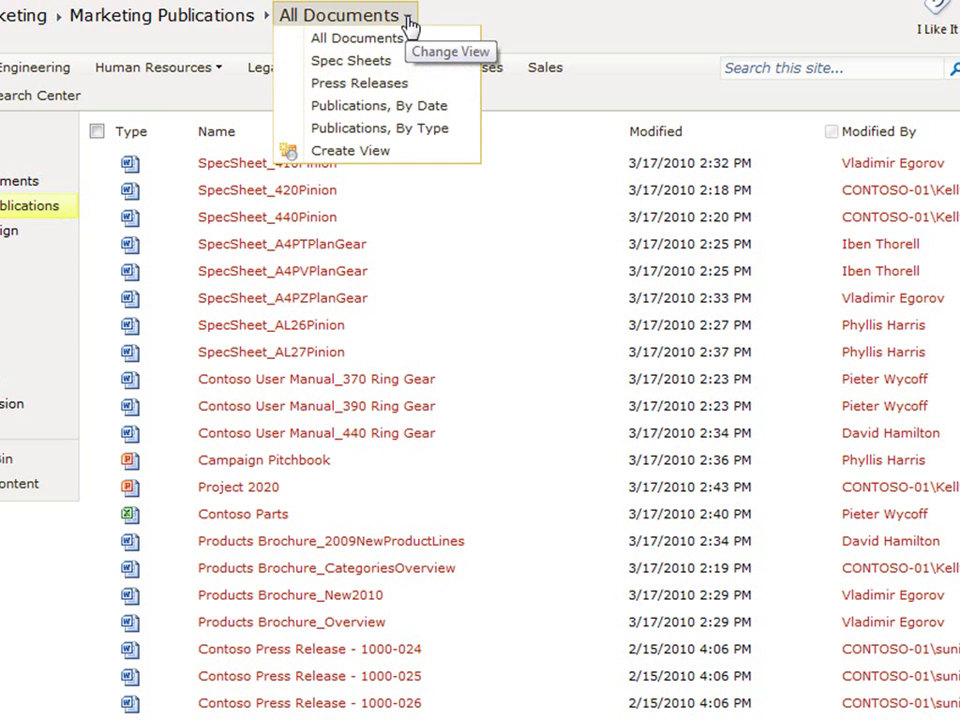
Step: Switch to the Spec Sheets view, then to the Publications, By Type view
{"action": "left_click", "coordinate": [405, 62]}
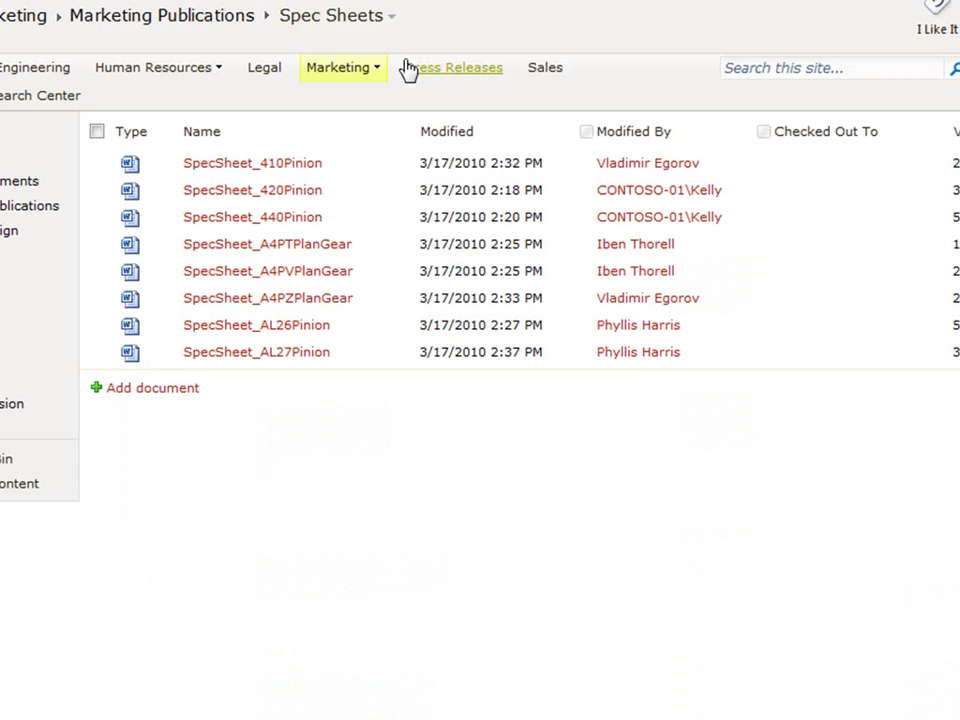
{"action": "left_click", "coordinate": [394, 20]}
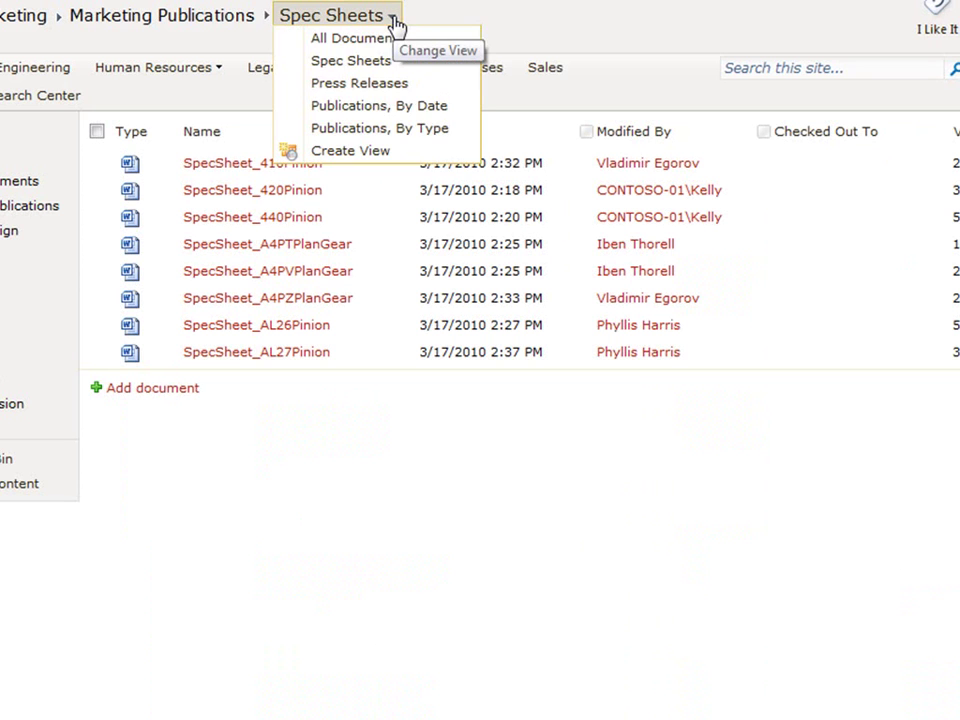
{"action": "left_click", "coordinate": [398, 129]}
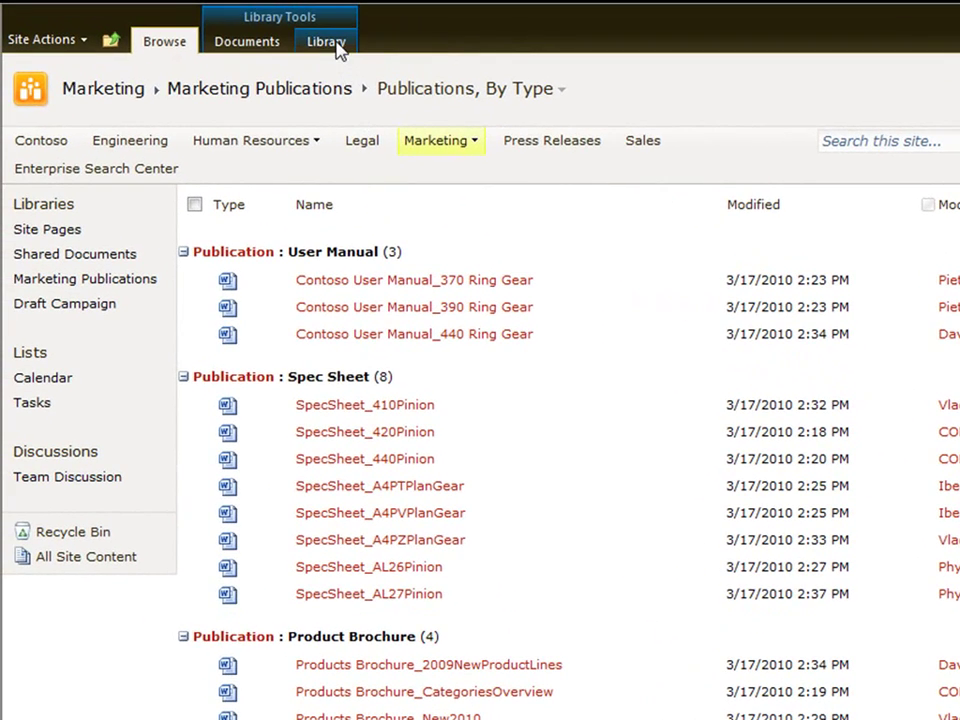
Step: Start a new library view with Create View under the Library tab
{"action": "left_click", "coordinate": [334, 45]}
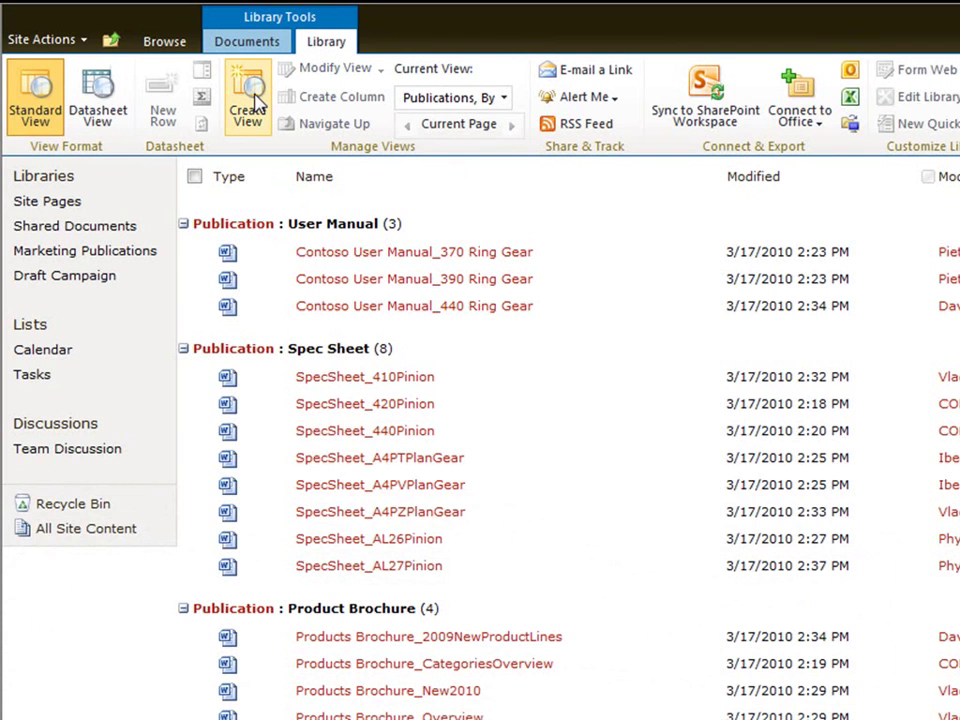
{"action": "left_click", "coordinate": [252, 104]}
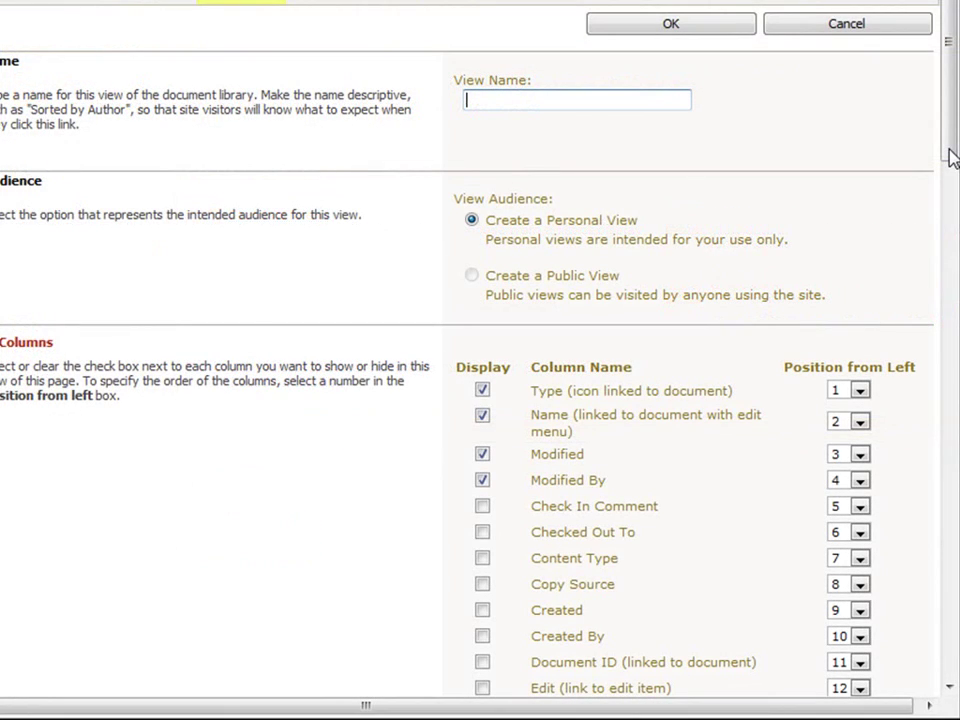
Step: Name the new personal view 'My Documents'
{"action": "left_click_drag", "start_coordinate": [950, 158], "coordinate": [940, 80]}
{"action": "left_click", "coordinate": [626, 101]}
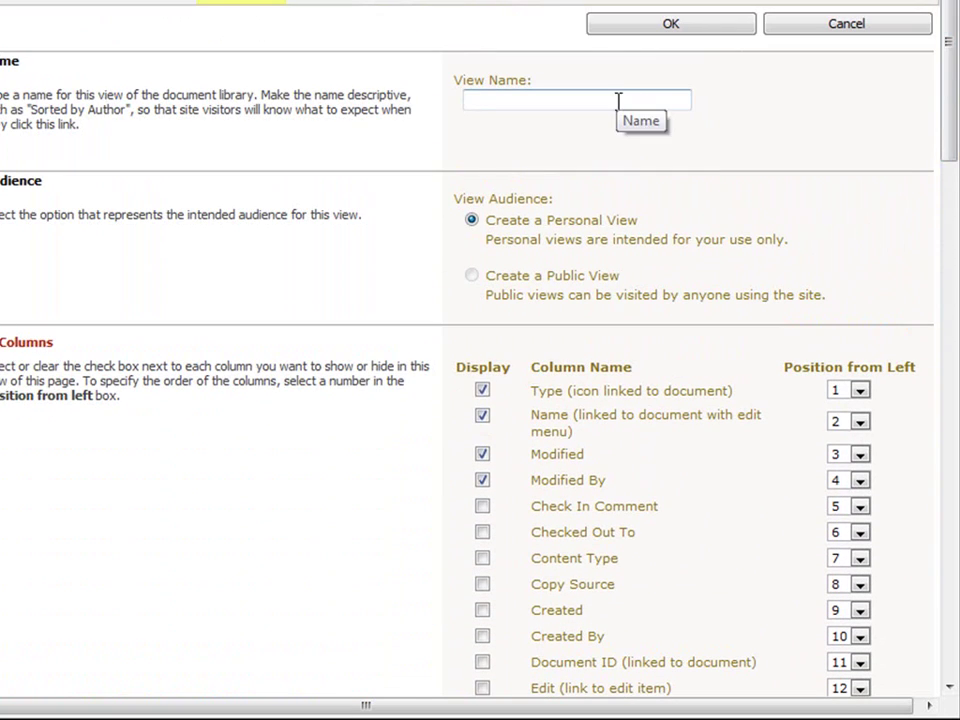
{"action": "type", "text": "My Documents"}
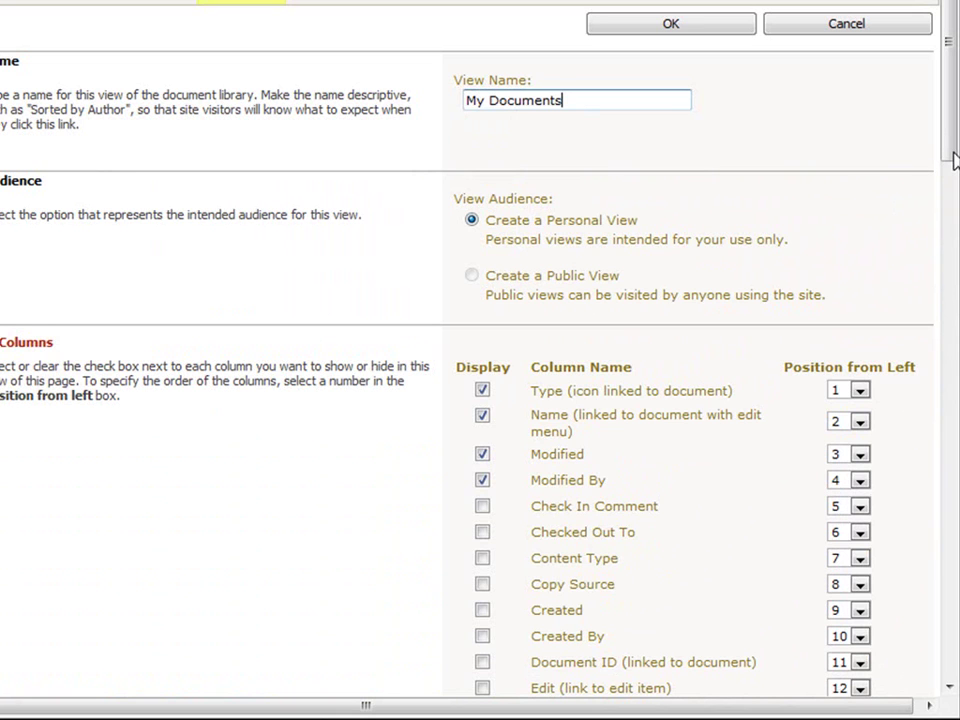
{"action": "left_click_drag", "start_coordinate": [951, 150], "coordinate": [920, 407]}
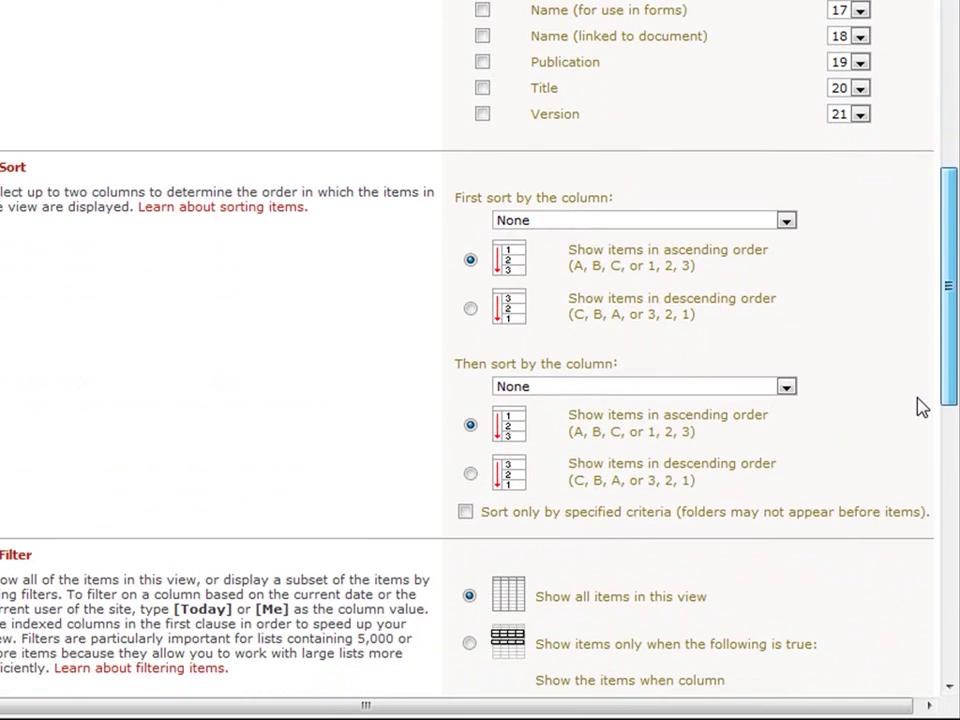
Step: Set the view's first sort column to Modified
{"action": "left_click", "coordinate": [786, 222]}
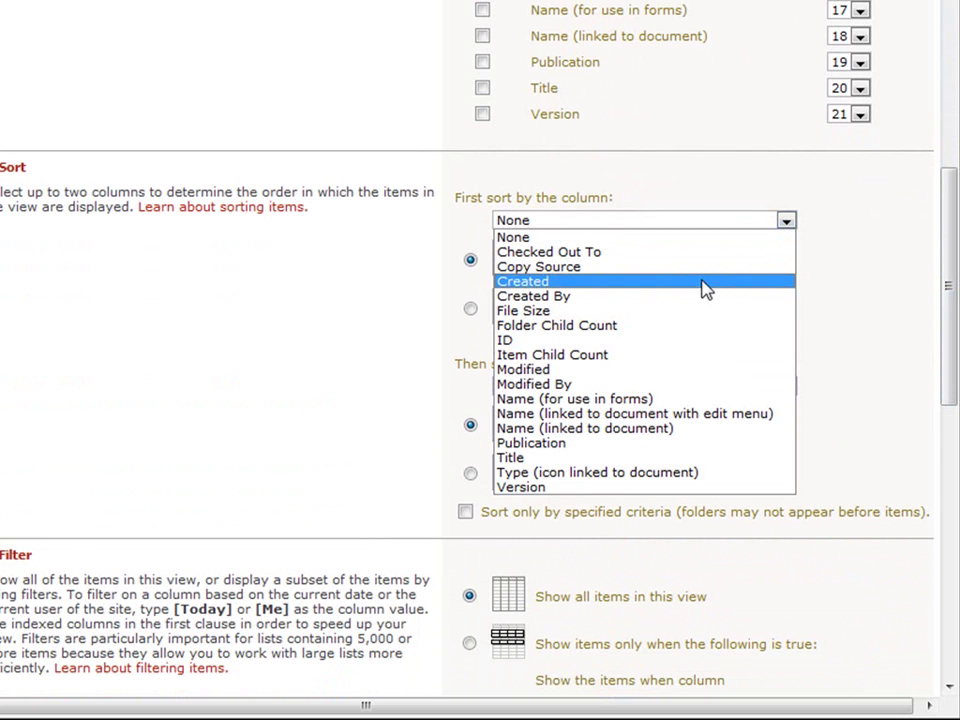
{"action": "left_click", "coordinate": [671, 371]}
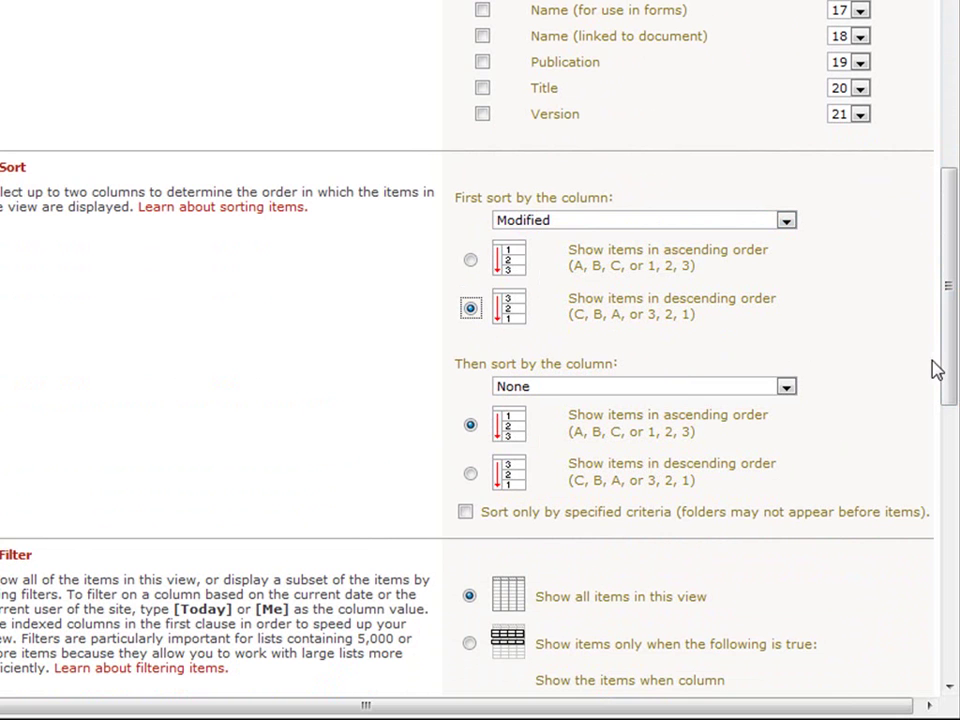
{"action": "left_click_drag", "start_coordinate": [950, 370], "coordinate": [921, 506]}
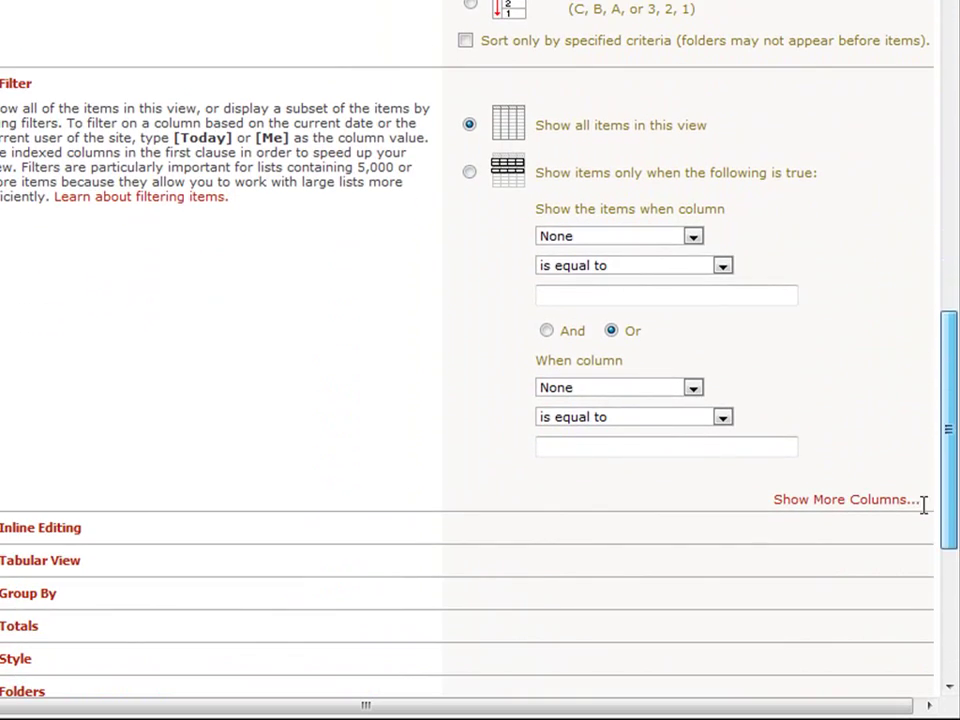
Step: Filter the view on Created By is equal to [Me]
{"action": "left_click", "coordinate": [700, 239]}
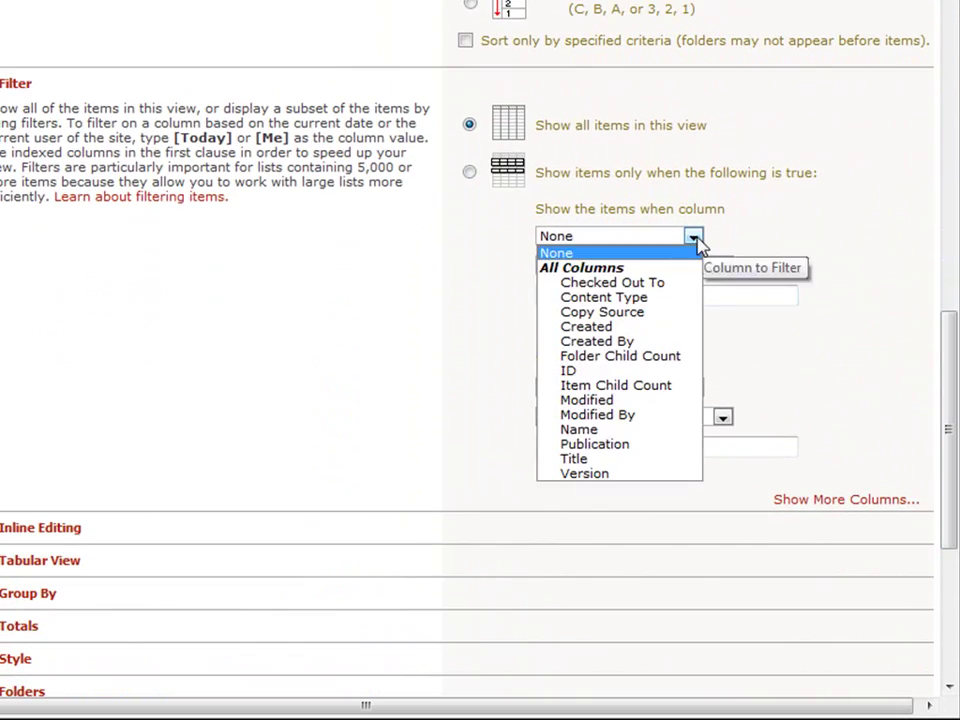
{"action": "left_click", "coordinate": [665, 341]}
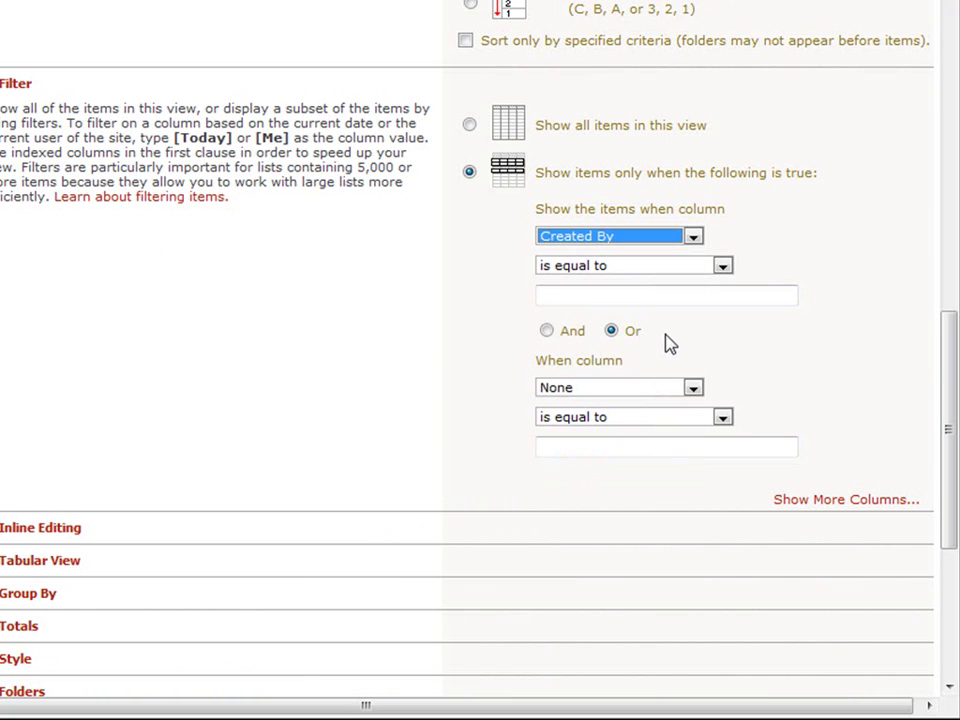
{"action": "left_click", "coordinate": [722, 266]}
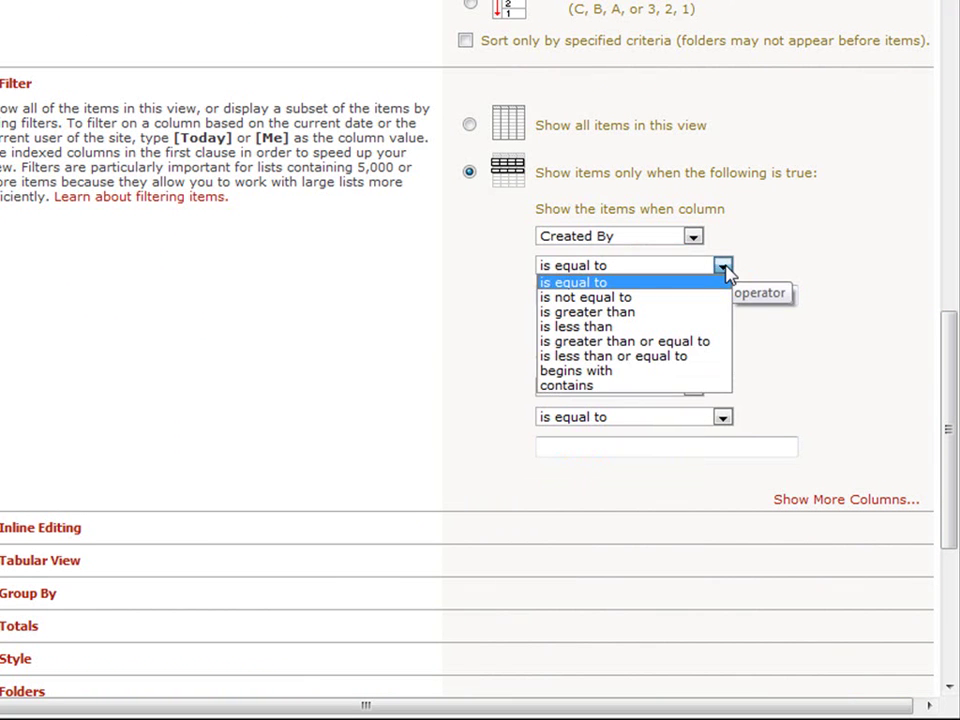
{"action": "left_click", "coordinate": [725, 273]}
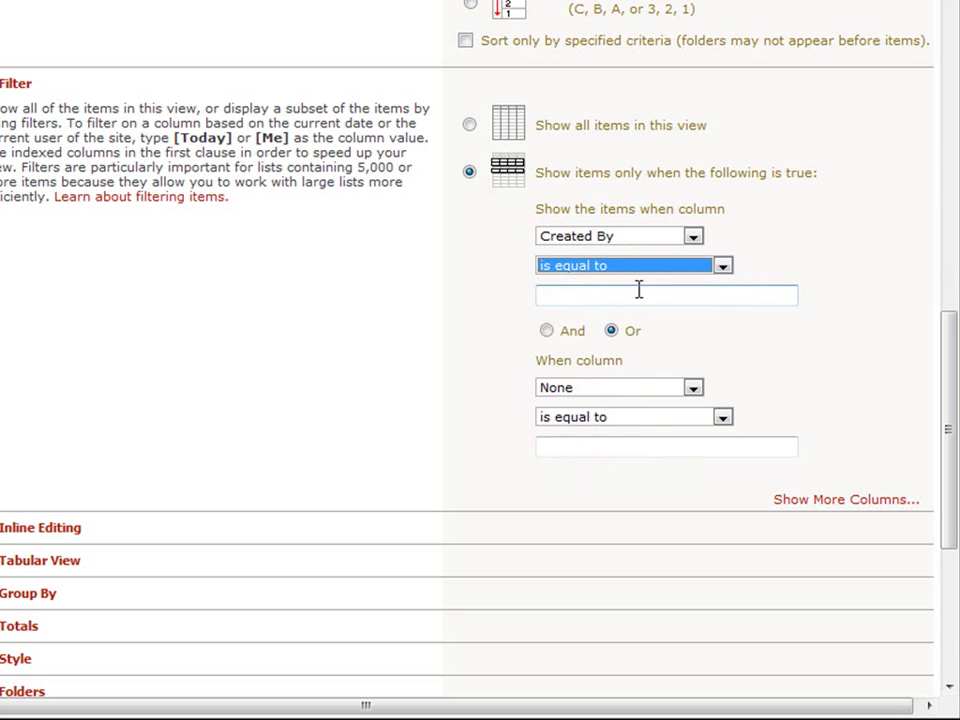
{"action": "left_click", "coordinate": [602, 295]}
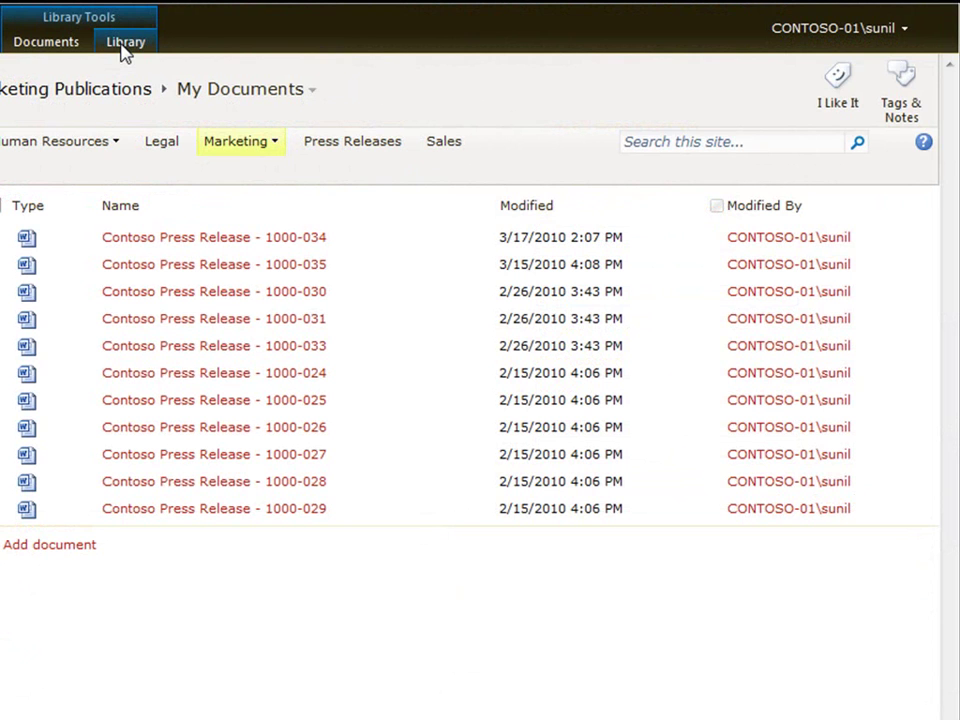
Step: Open Modify View for the current My Documents view from the Library tab
{"action": "left_click", "coordinate": [123, 44]}
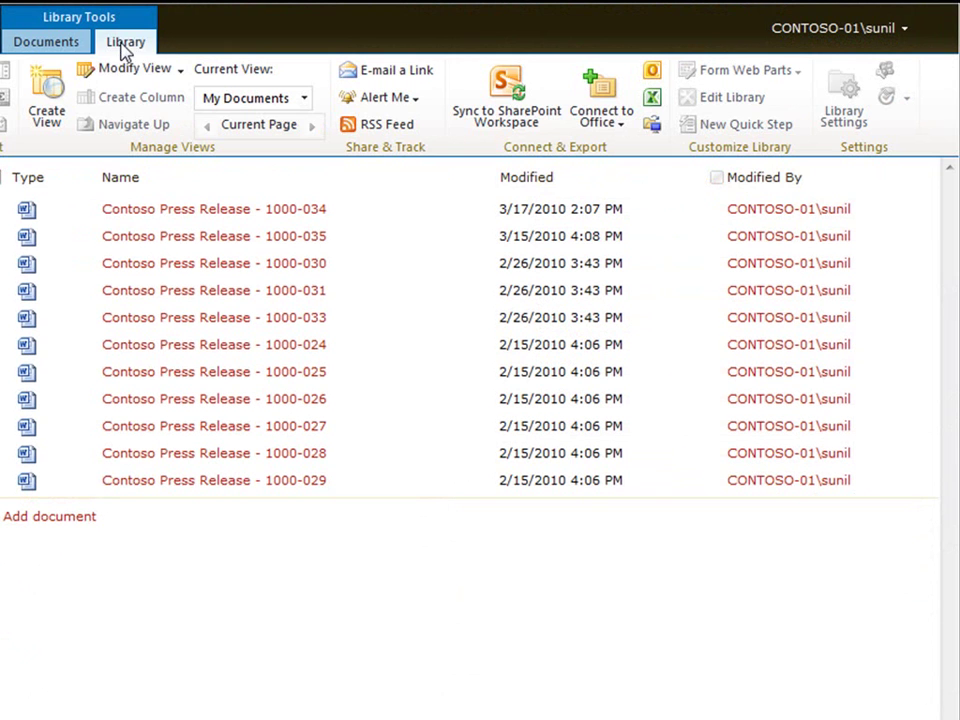
{"action": "left_click", "coordinate": [305, 99]}
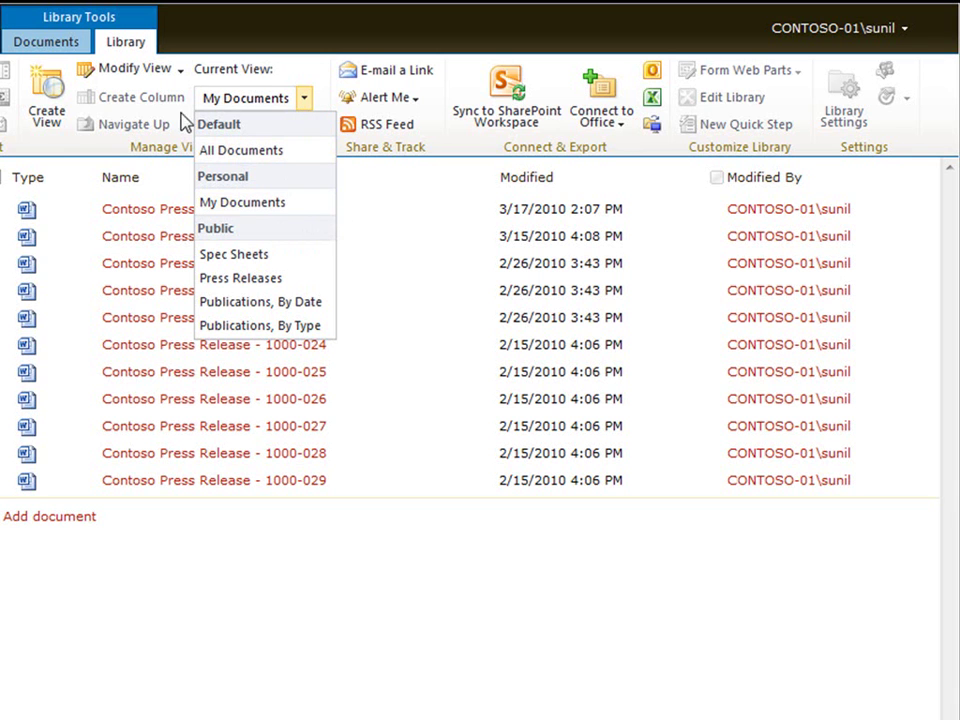
{"action": "left_click", "coordinate": [144, 77]}
{"action": "left_click", "coordinate": [144, 72]}
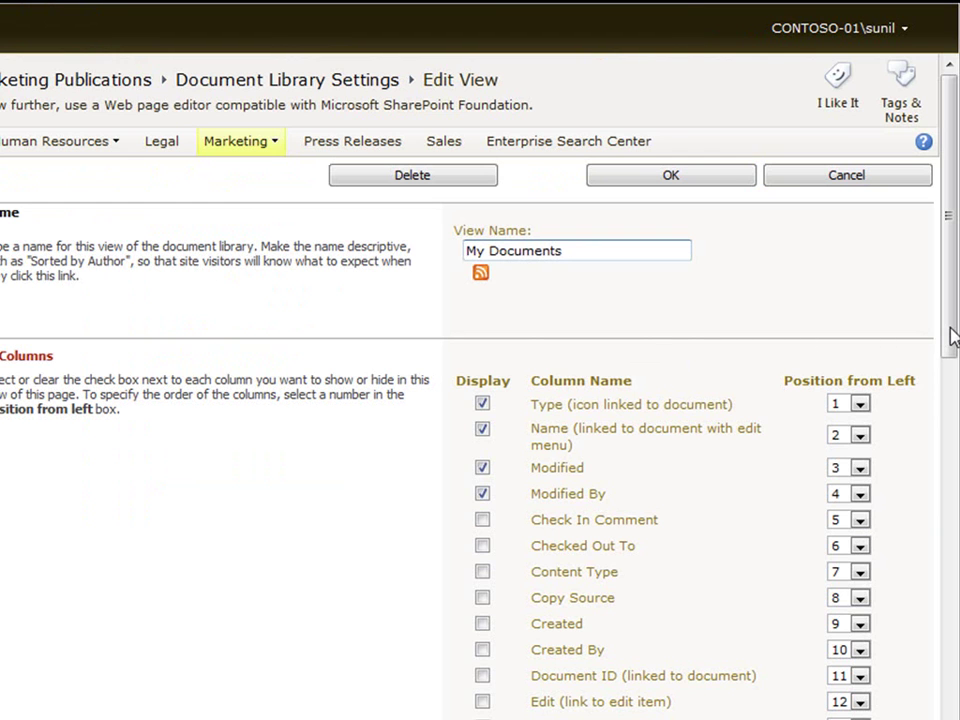
Step: Tick Checked Out To for display, keeping Type at position 1
{"action": "left_click_drag", "start_coordinate": [950, 335], "coordinate": [951, 353]}
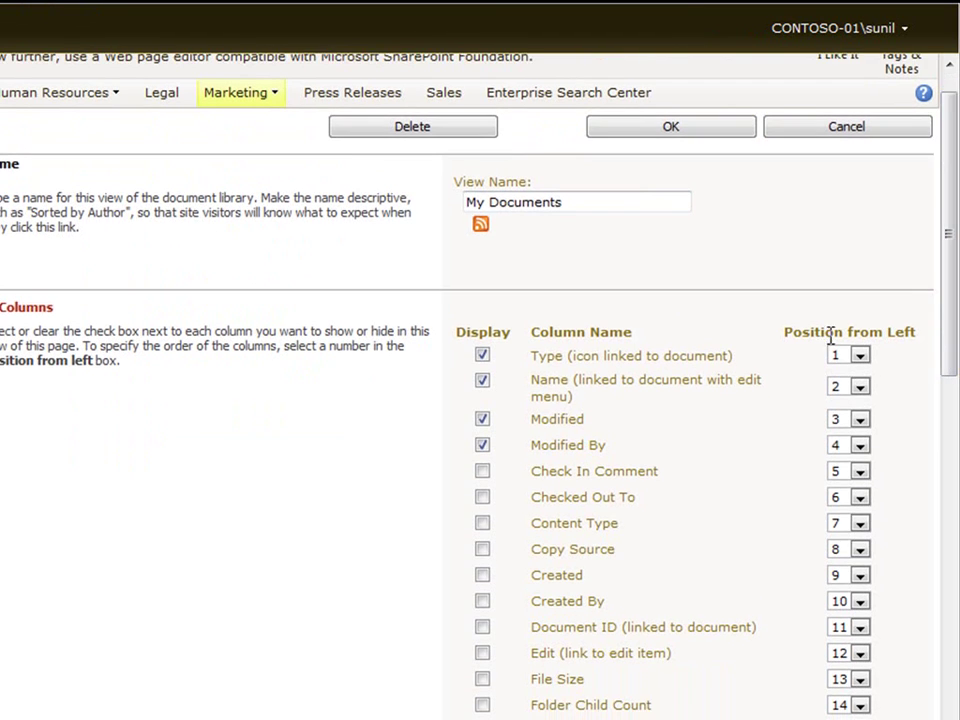
{"action": "left_click", "coordinate": [483, 498]}
{"action": "left_click", "coordinate": [860, 356]}
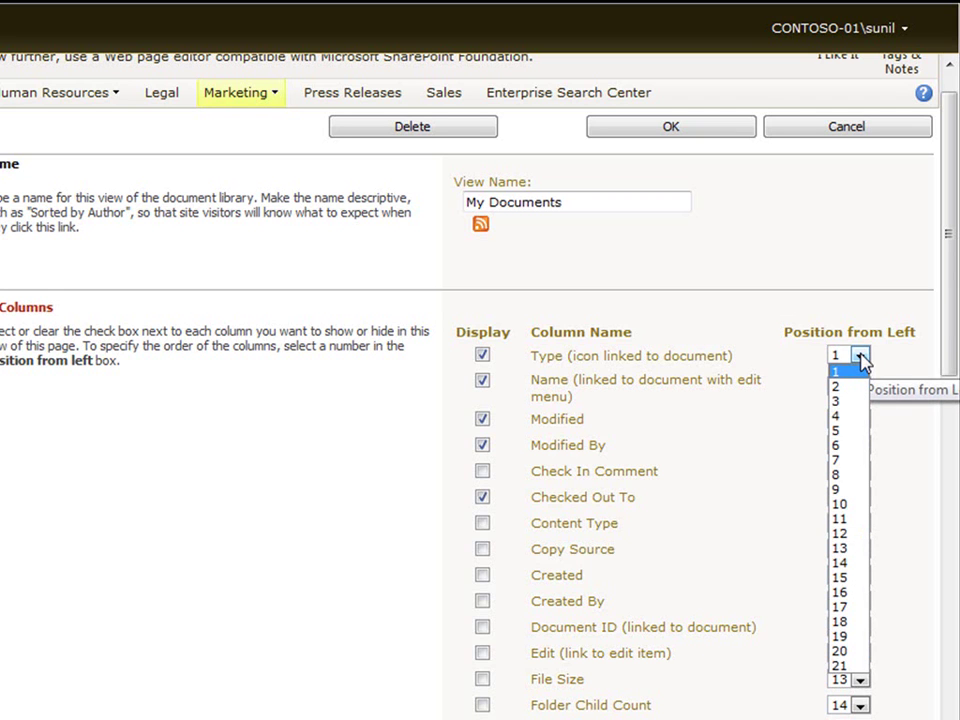
{"action": "left_click", "coordinate": [861, 357]}
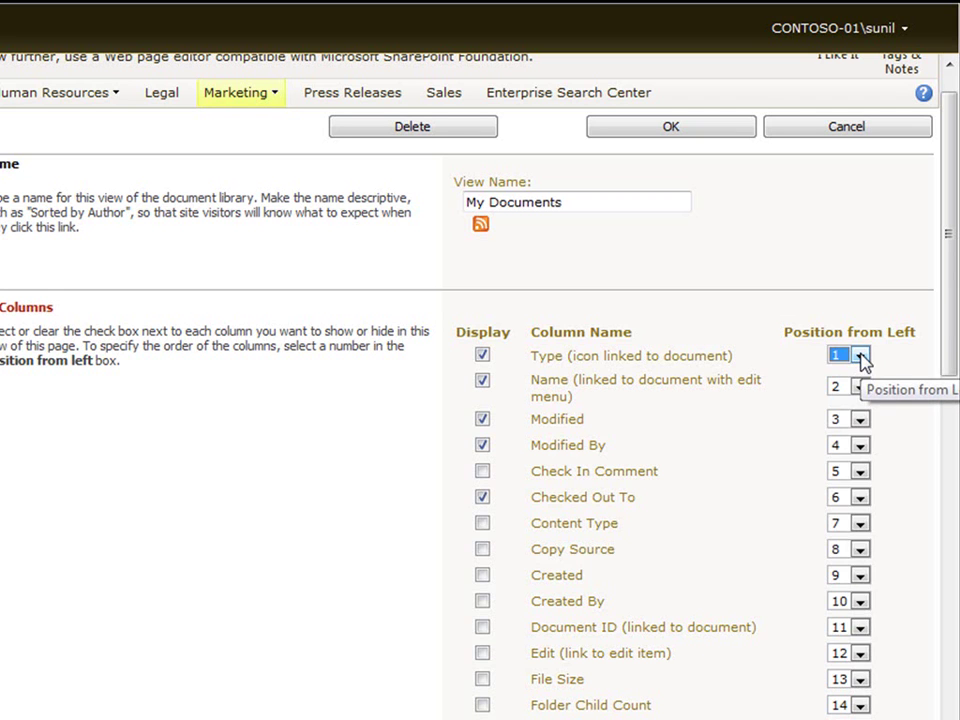
Step: Save the My Documents view changes with OK
{"action": "left_click", "coordinate": [690, 135]}
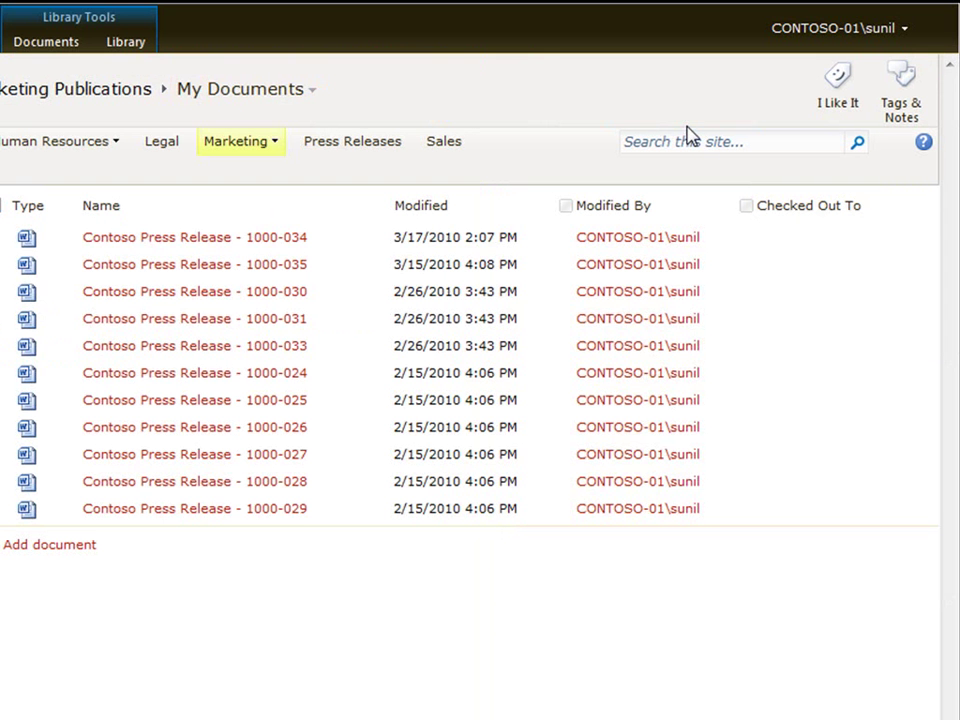